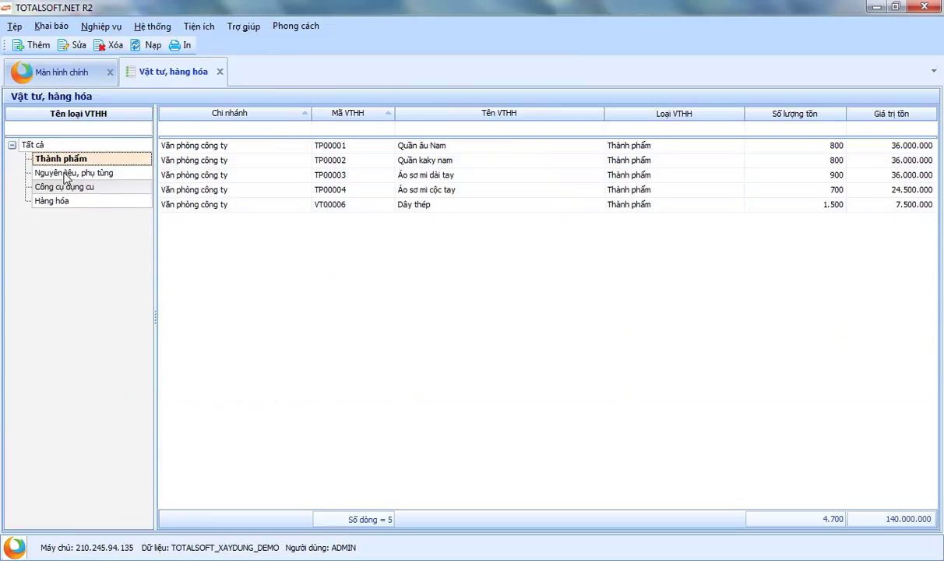
Step: Browse the items under Nguyên liệu, phụ tùng, Công cụ dụng cu and Hàng hóa, returning to the full Tất cả list
click(66, 175)
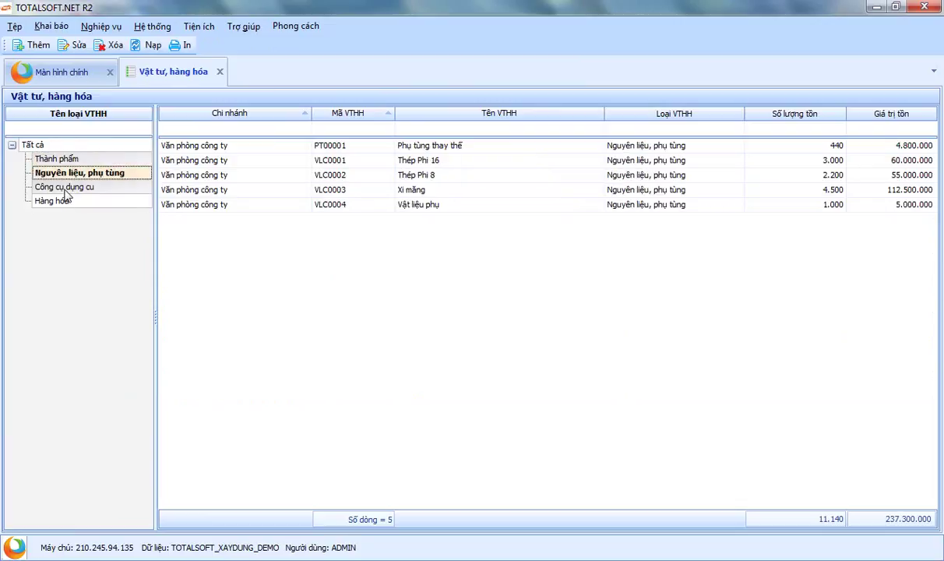
click(66, 188)
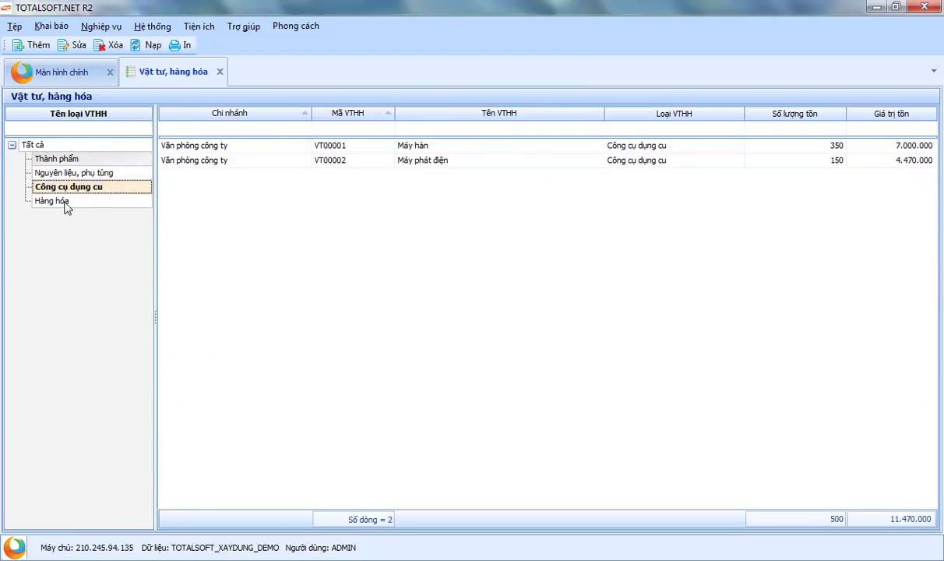
click(66, 204)
click(48, 147)
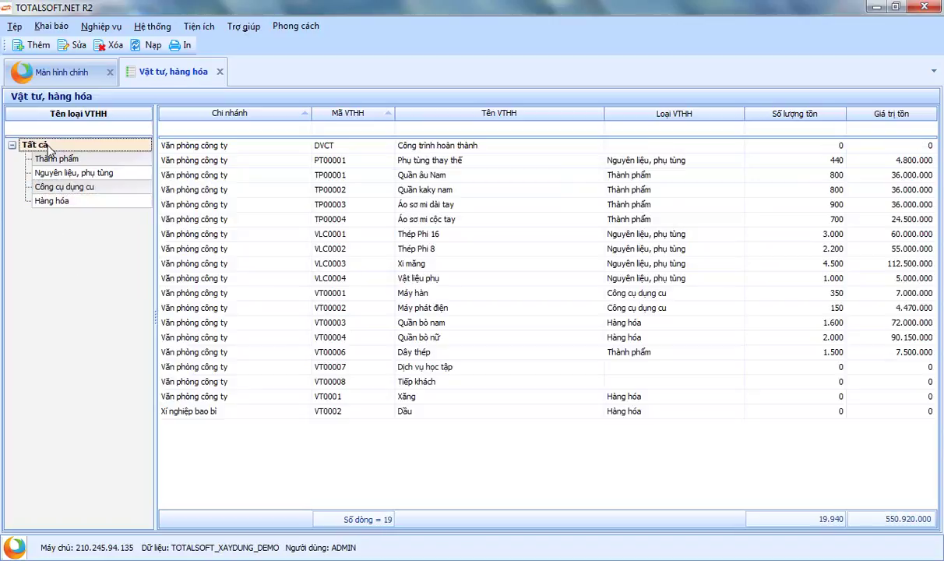
Step: Start adding a new item to the Vật tư, hàng hóa list
right_click(423, 442)
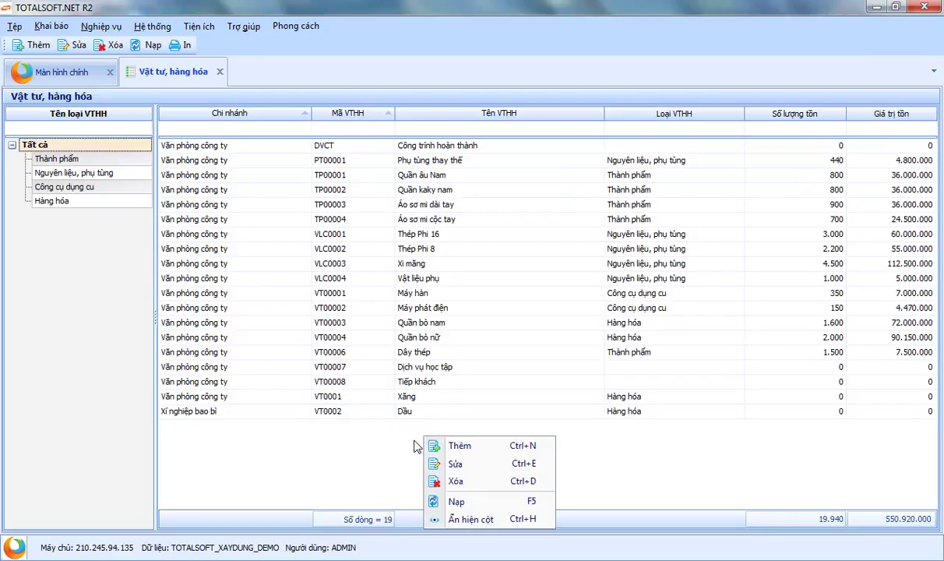
click(415, 446)
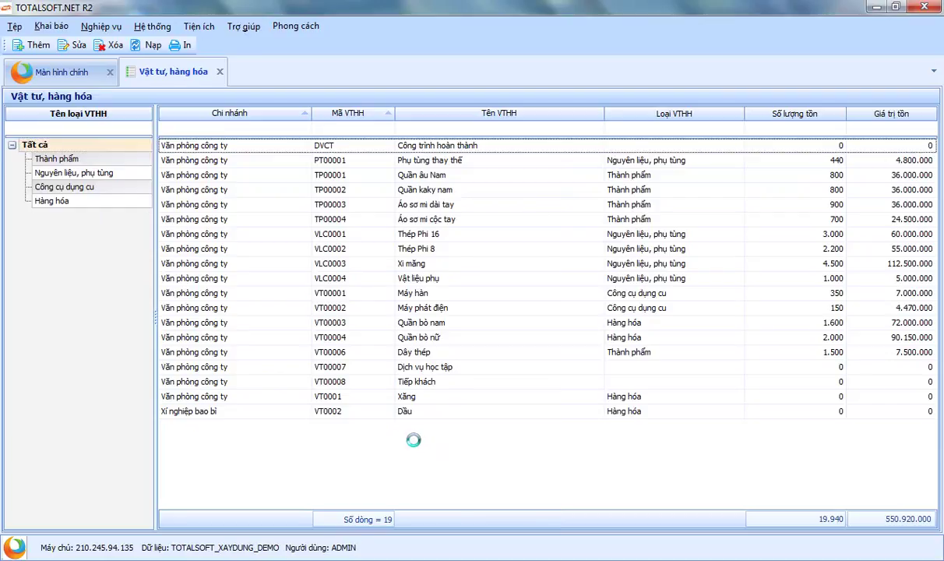
drag(444, 147, 458, 189)
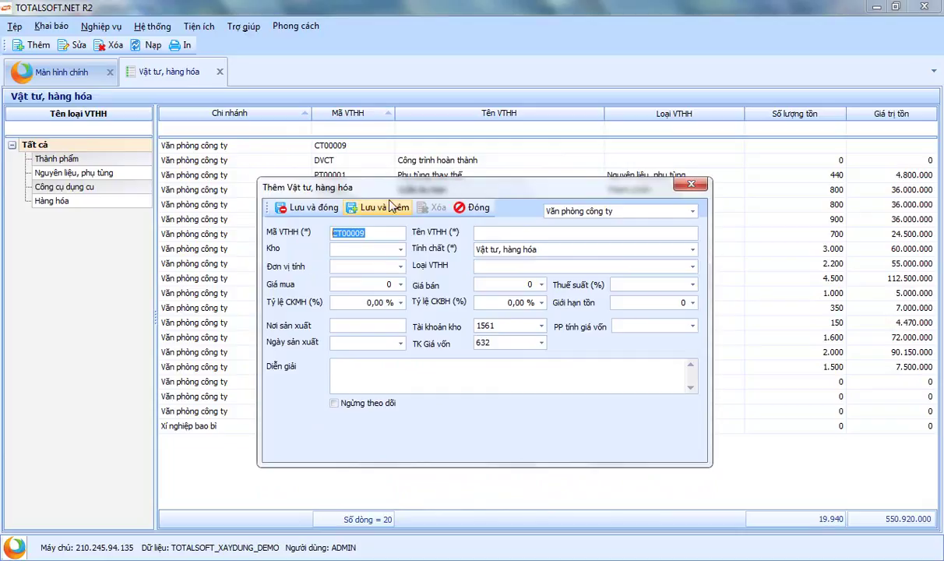
mouse_move(414, 188)
mouse_down()
mouse_move(605, 172)
mouse_move(610, 184)
mouse_move(401, 191)
mouse_up()
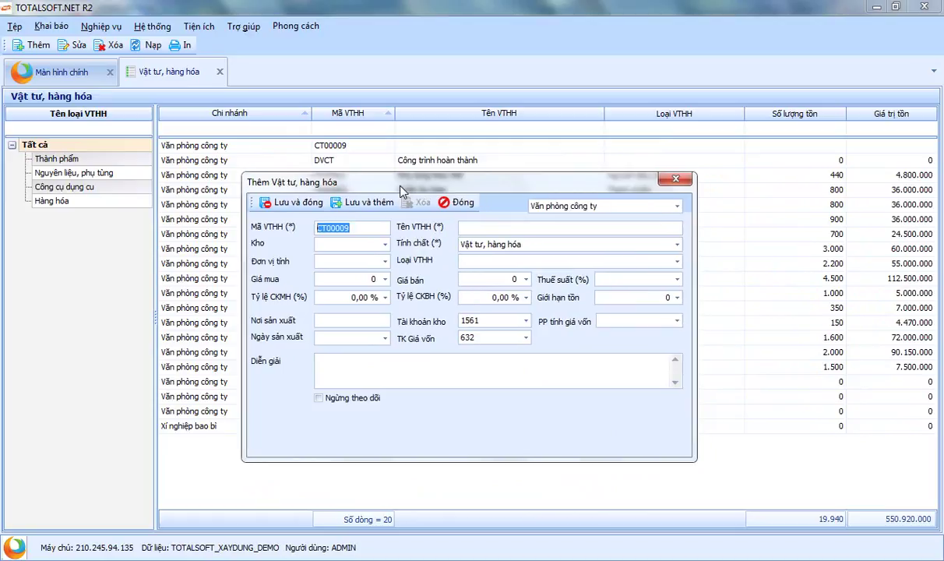
Step: Enter "Thep tron" as the new item's name (Tên VTHH)
click(347, 227)
drag(348, 228, 353, 225)
drag(402, 185, 525, 179)
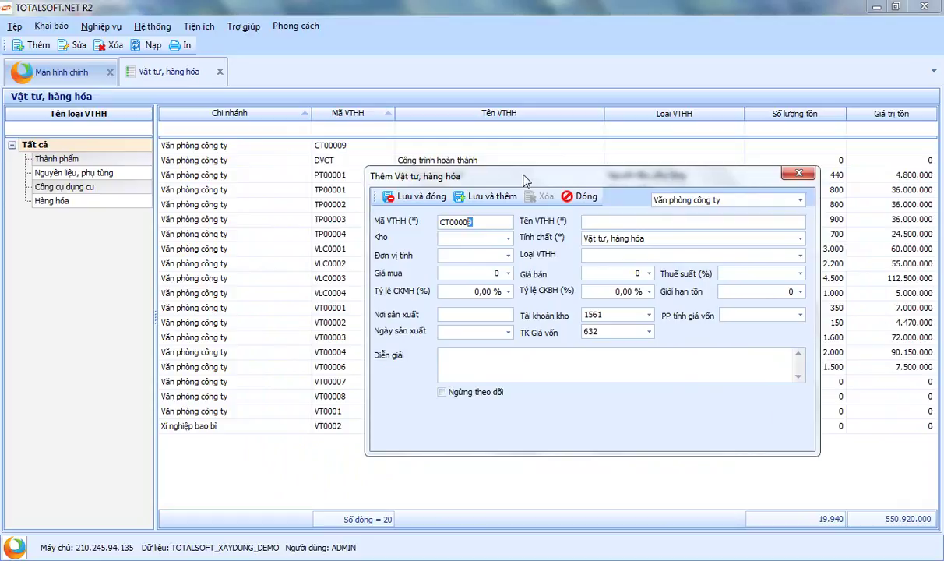
click(480, 221)
drag(530, 174, 550, 239)
text(Th)
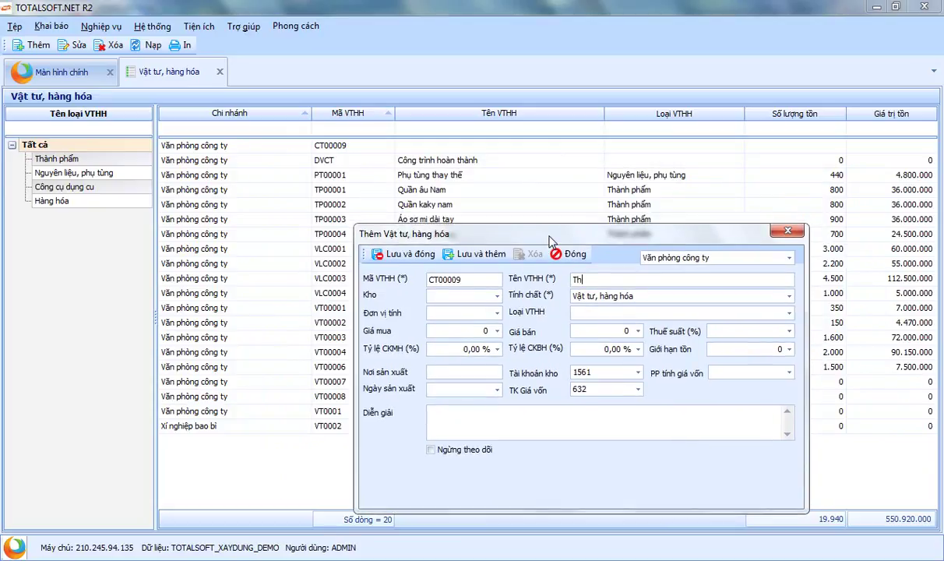
text(ep tron)
Step: Look through the warehouses offered for the new item's Kho field without choosing one
click(496, 296)
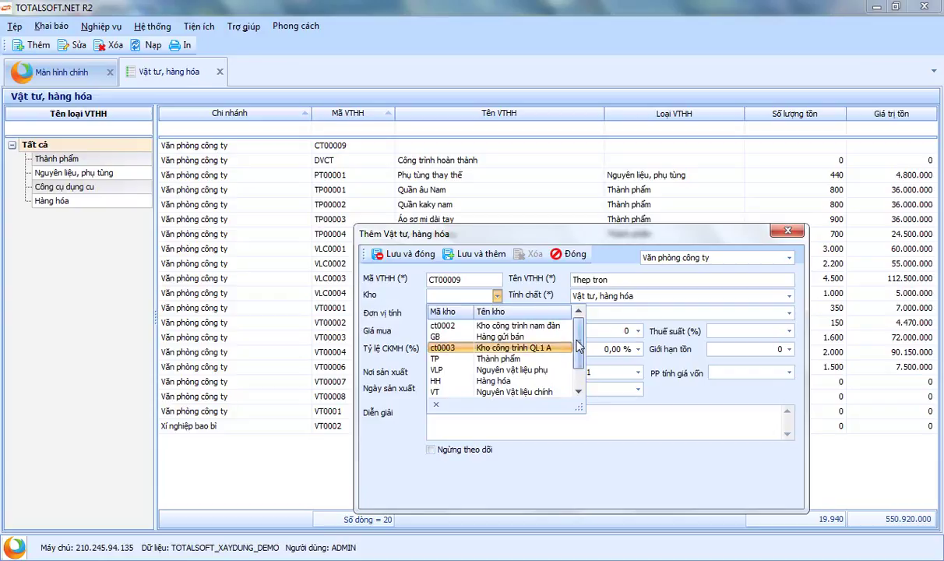
drag(578, 342, 580, 360)
scroll(554, 327, up, 1)
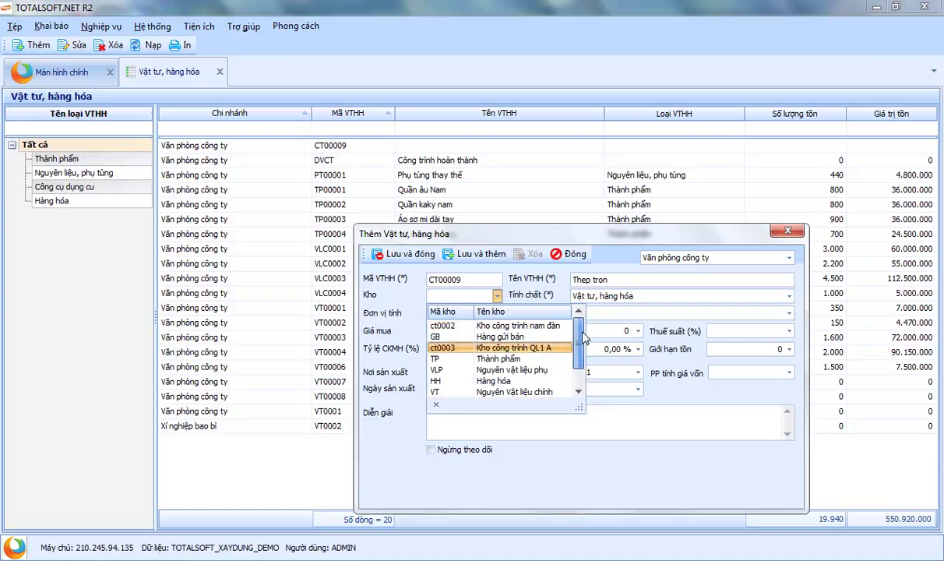
click(514, 292)
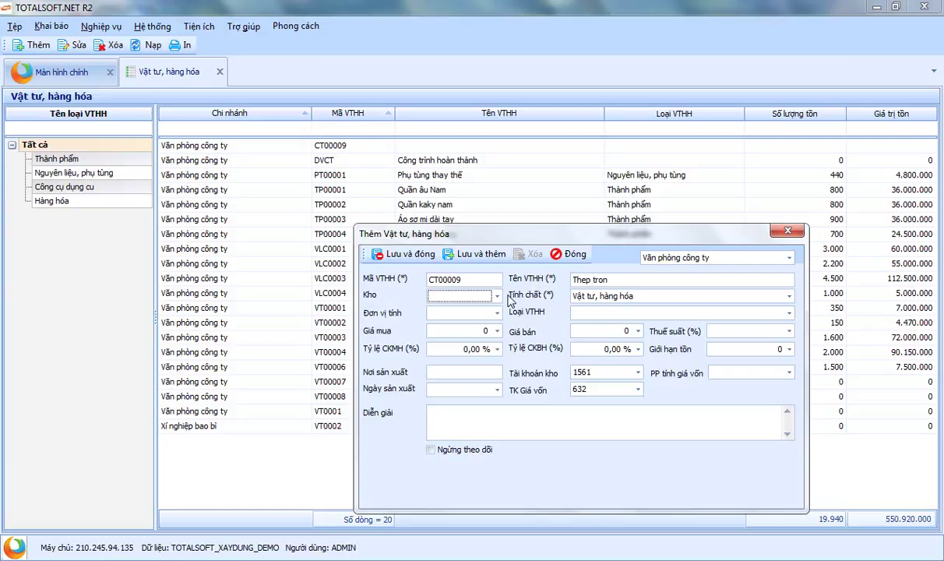
Step: Classify the item with Tính chất Vật tư, hàng hóa, unit kg and Loại VTHH Nguyên liệu, phụ tùng
click(591, 299)
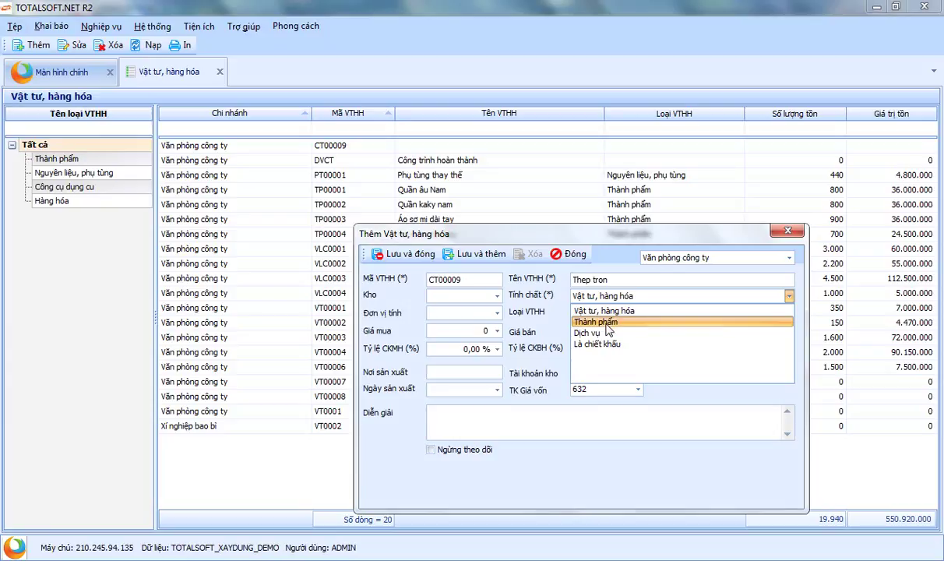
click(580, 310)
click(484, 313)
text(kg)
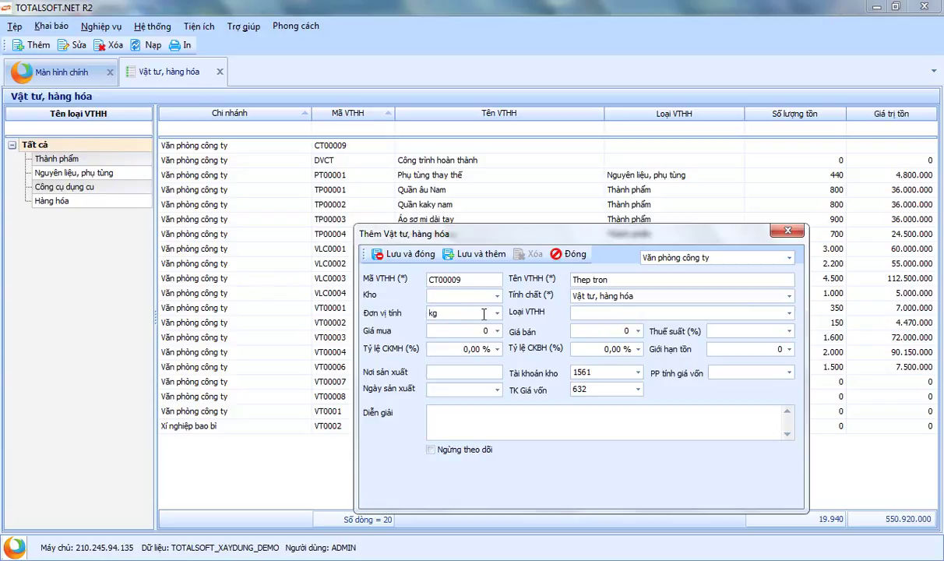
click(789, 312)
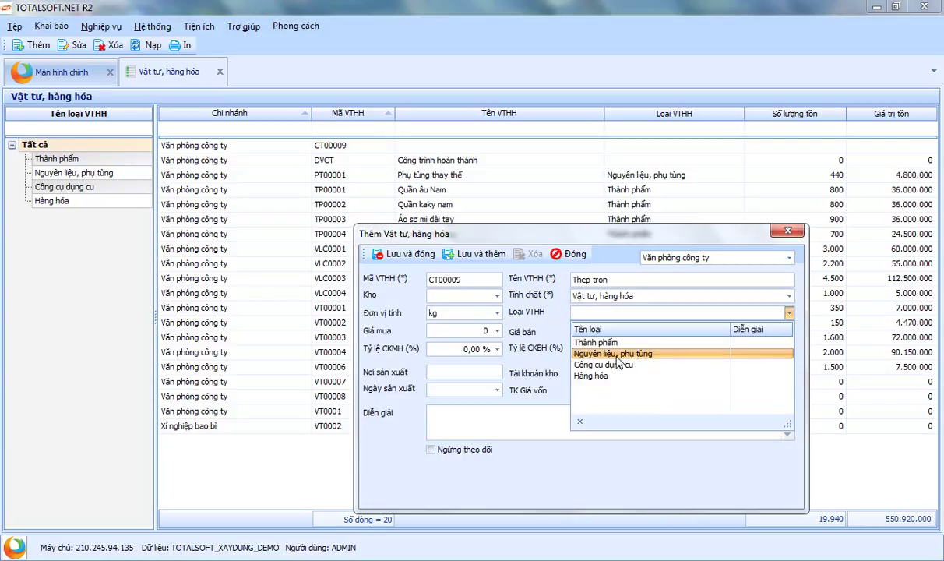
click(588, 352)
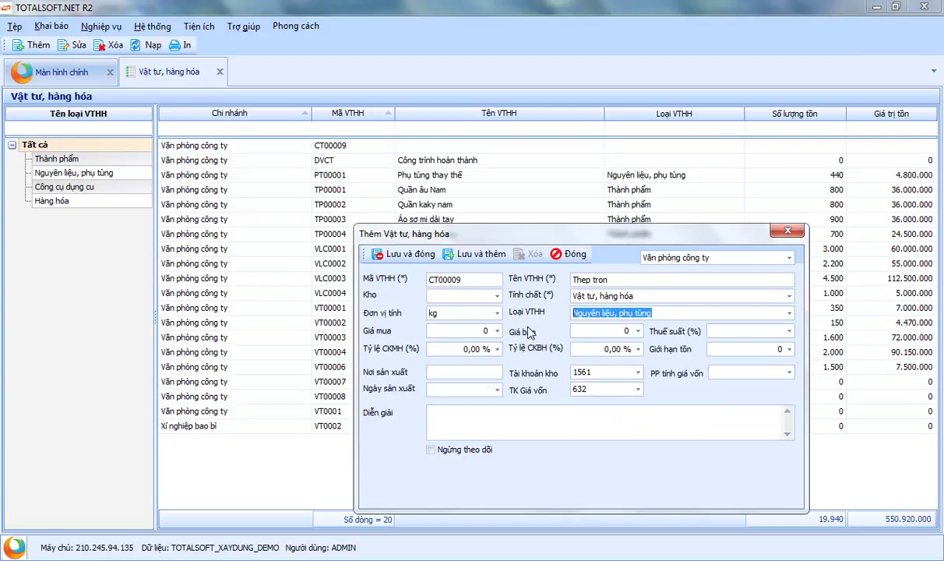
click(434, 331)
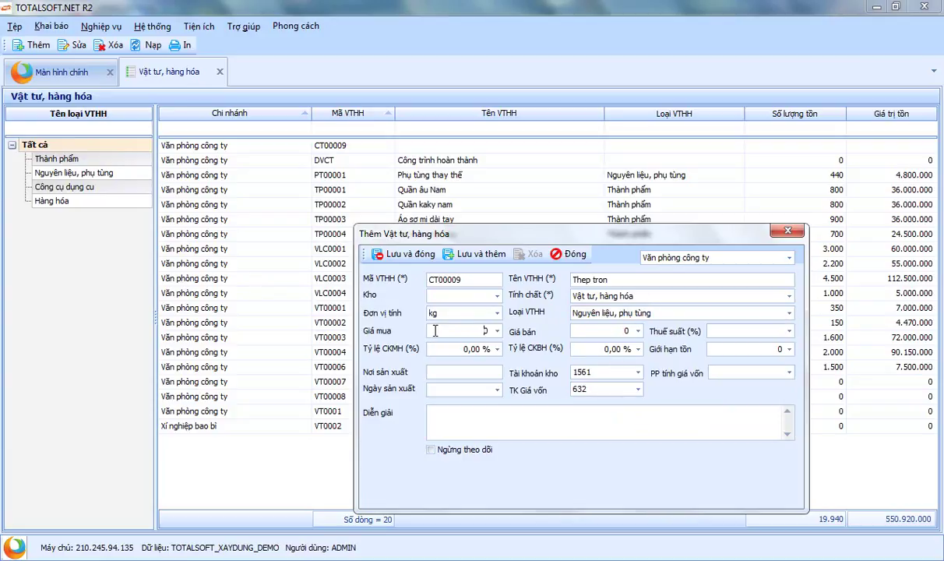
double_click(485, 331)
drag(554, 239, 472, 214)
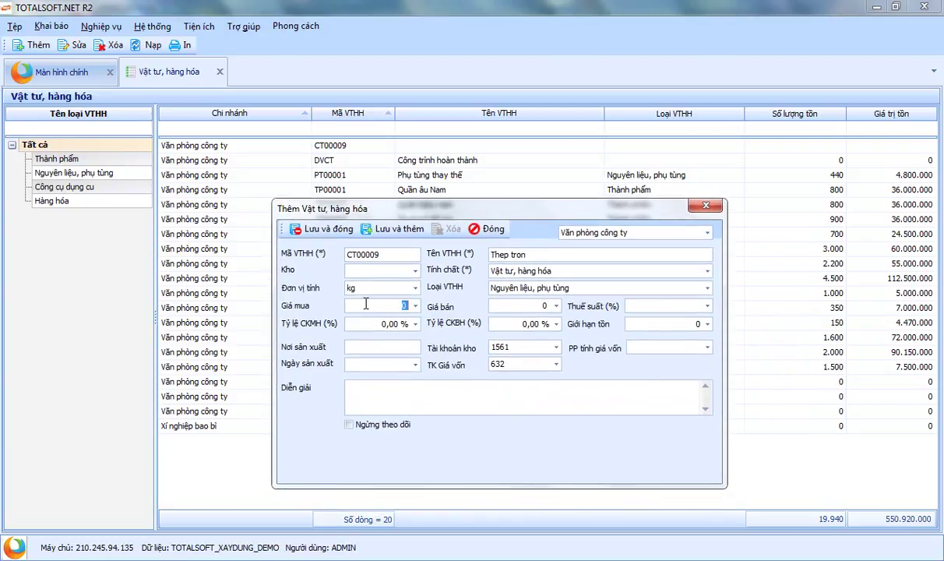
click(401, 305)
click(524, 308)
click(516, 307)
Step: Set the item's tax rate (Thuế suất) to 10%
click(633, 308)
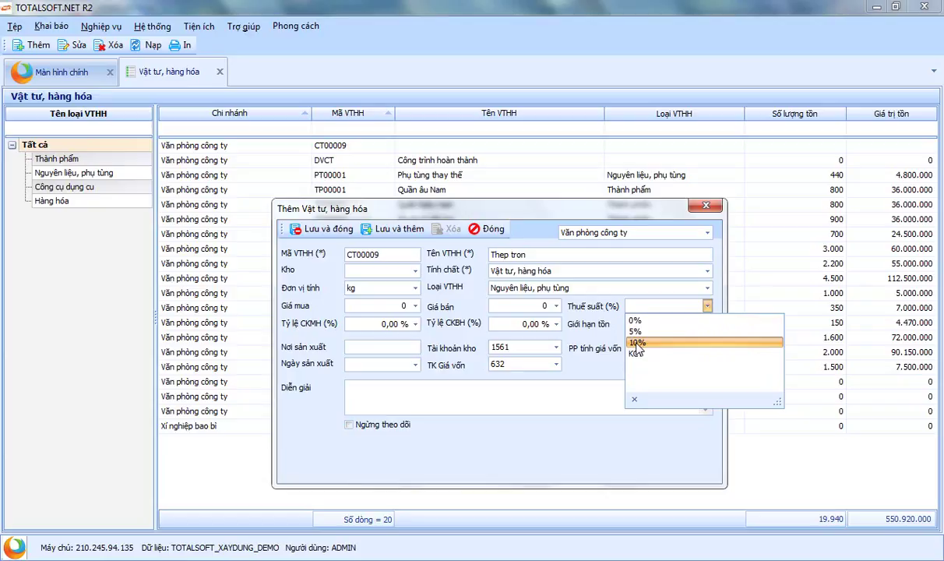
click(637, 344)
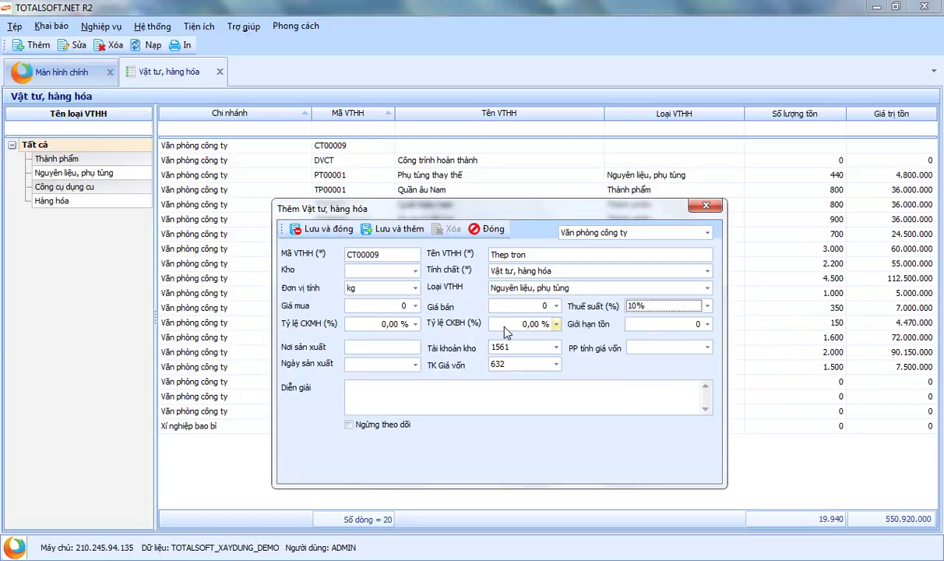
click(378, 326)
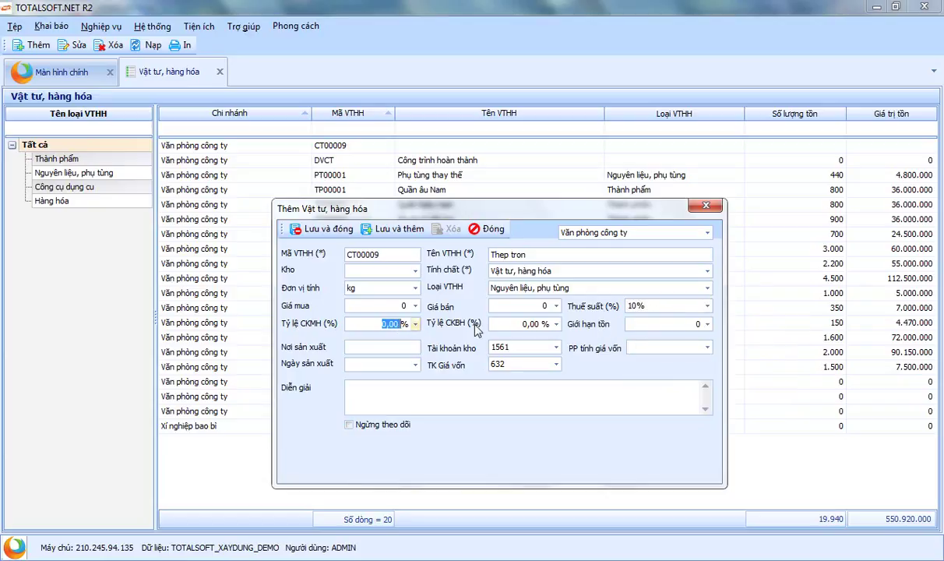
click(507, 324)
Step: Set the item's tax rate (Thuế suất) to 0%
click(705, 307)
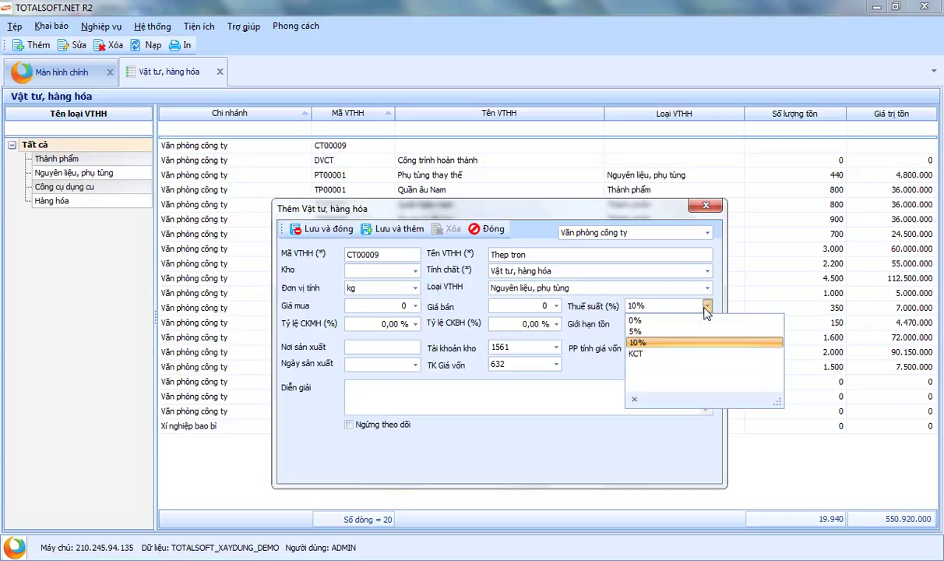
click(649, 322)
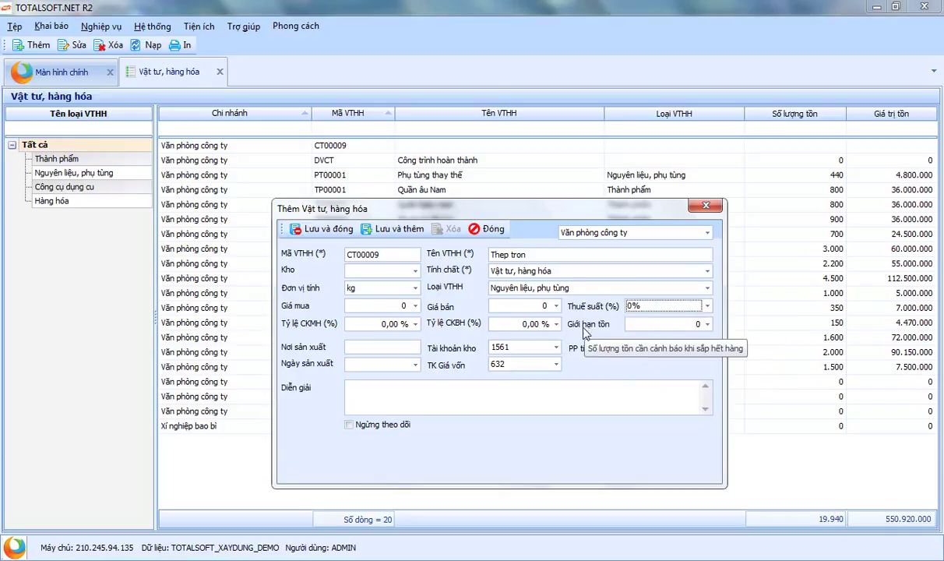
click(685, 323)
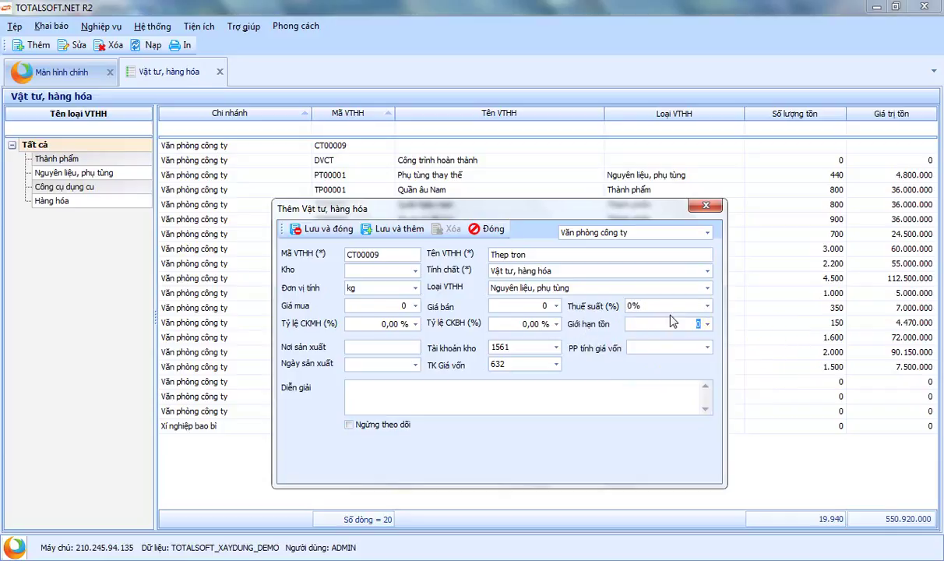
drag(479, 203, 503, 210)
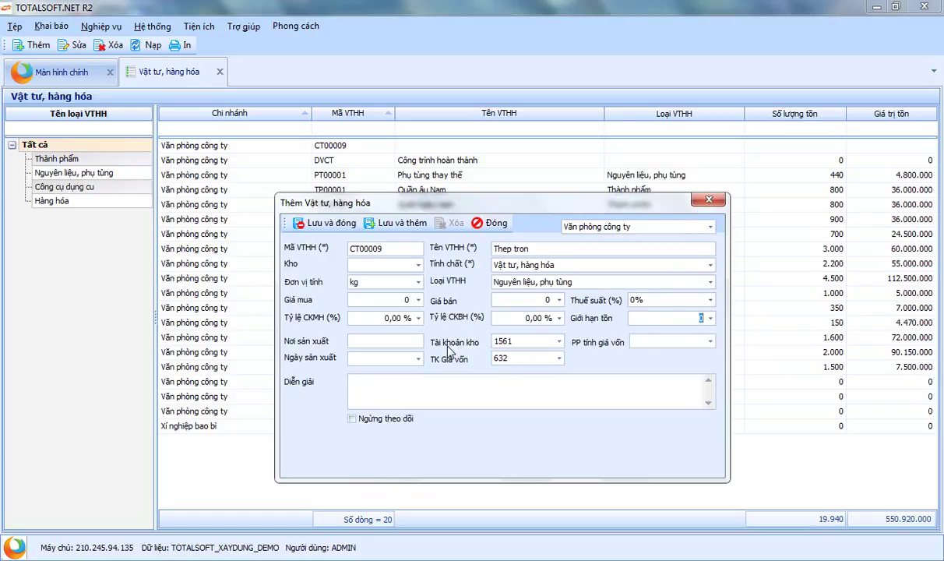
Step: Set the item's inventory account (Tài khoản kho) to 1521, Nguyên liệu, vật liệu chính
click(367, 343)
click(546, 341)
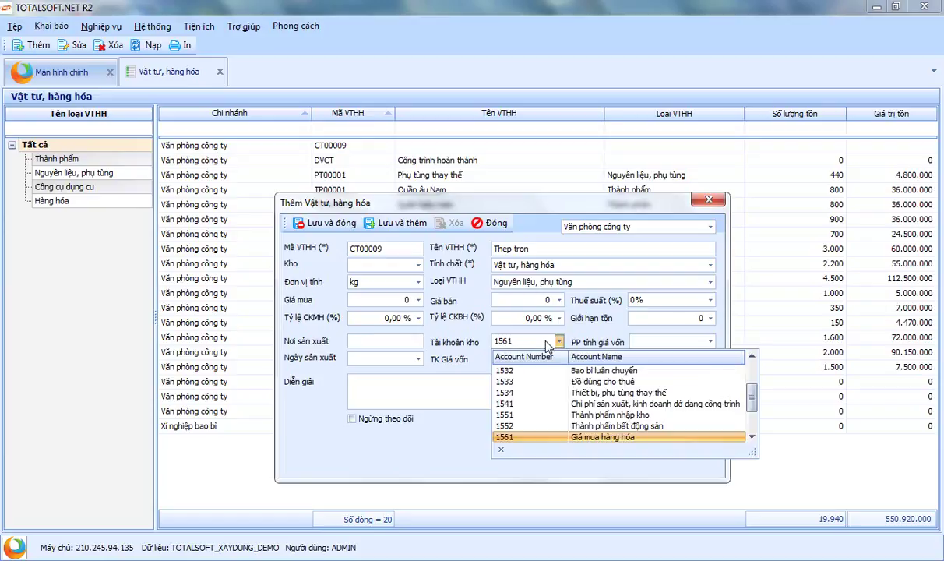
scroll(756, 405, up, 1)
scroll(758, 404, up, 2)
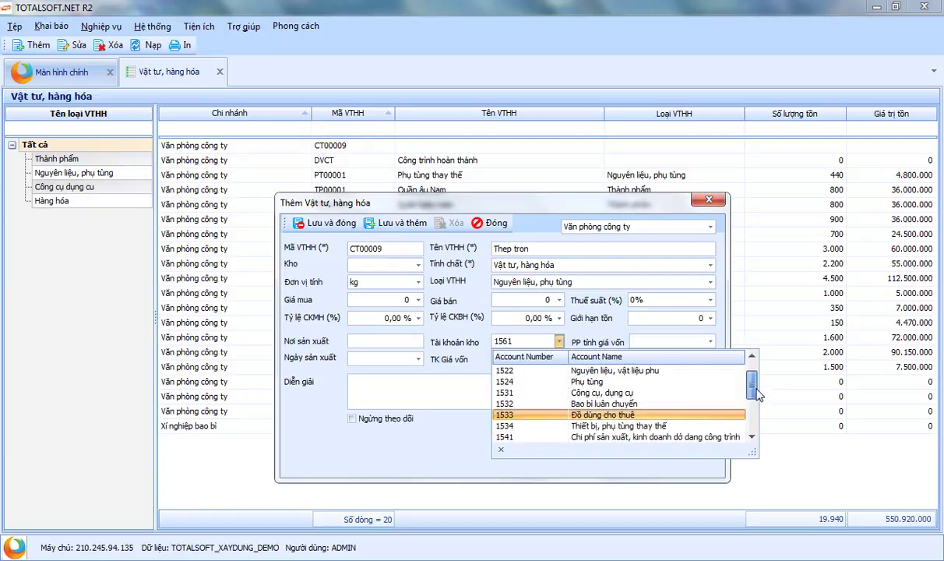
scroll(752, 389, up, 2)
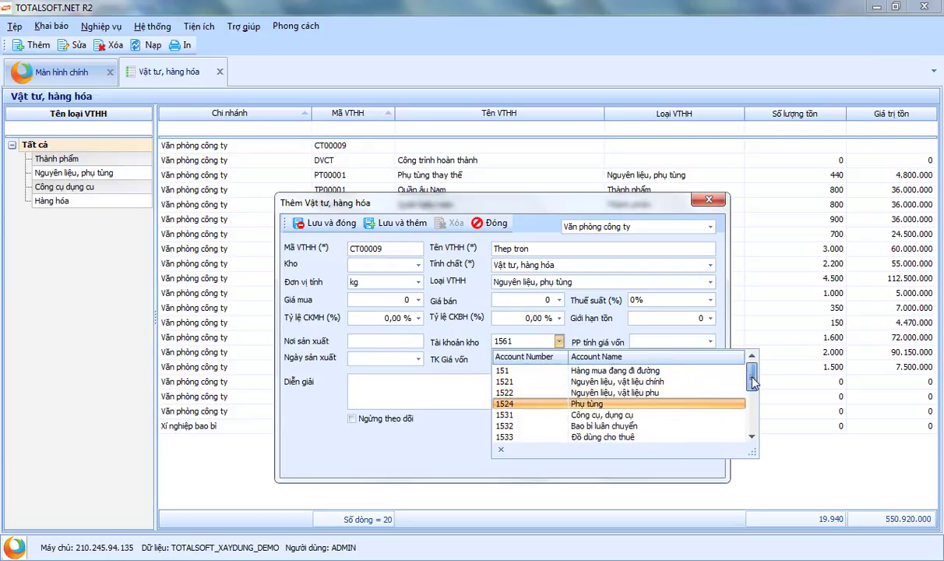
click(520, 385)
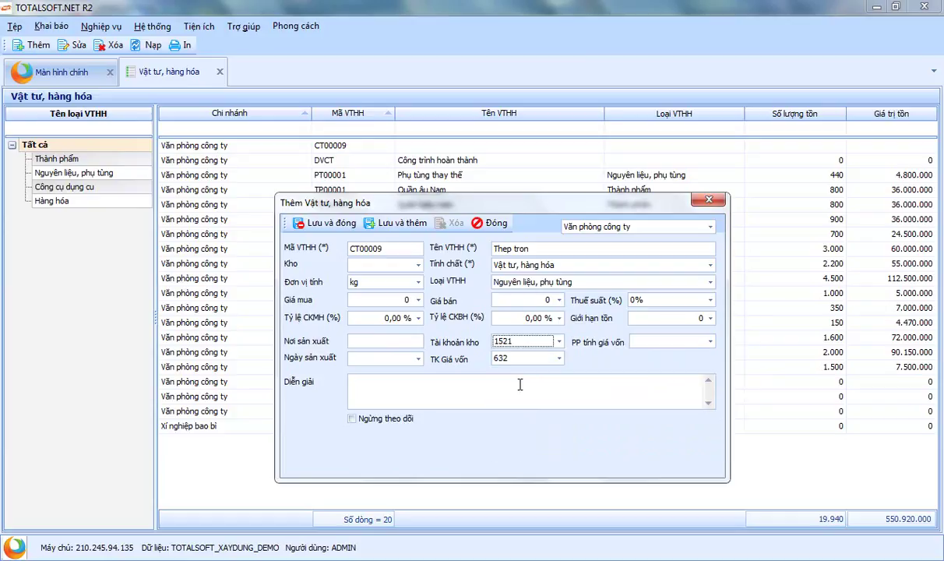
Step: Set the item's costing method (PP tính giá vốn) to Bình quân cuối kỳ, dismissing the Kaspersky Internet Security popup
click(666, 343)
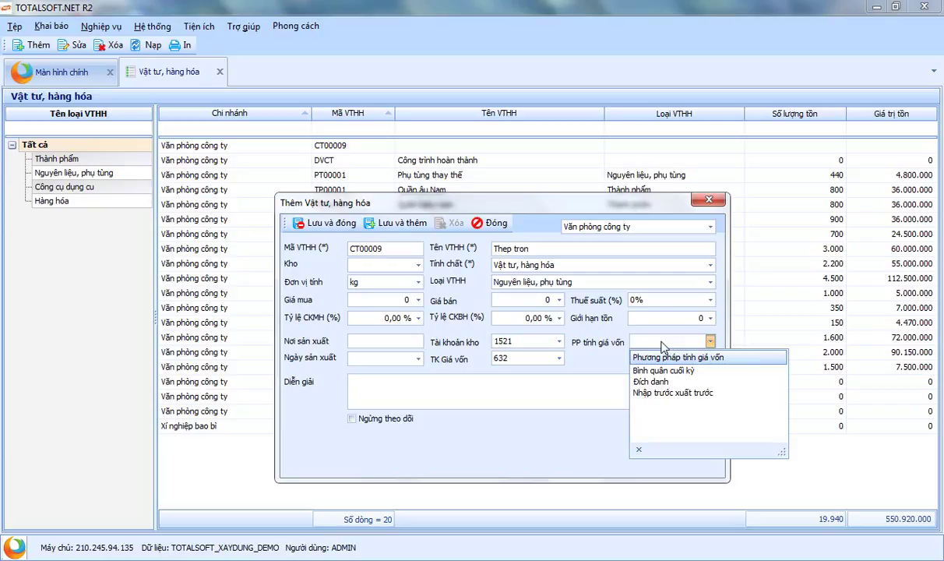
drag(495, 208, 444, 186)
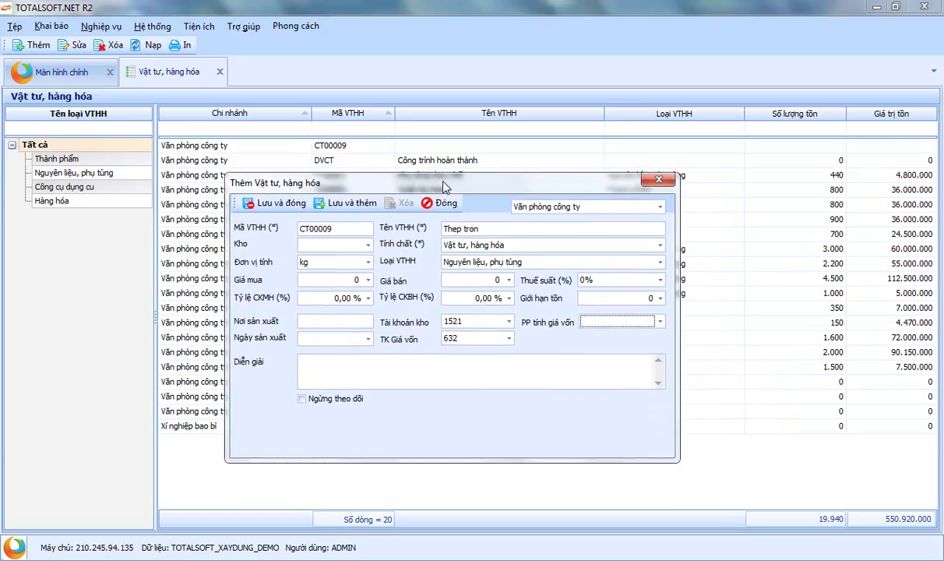
click(633, 323)
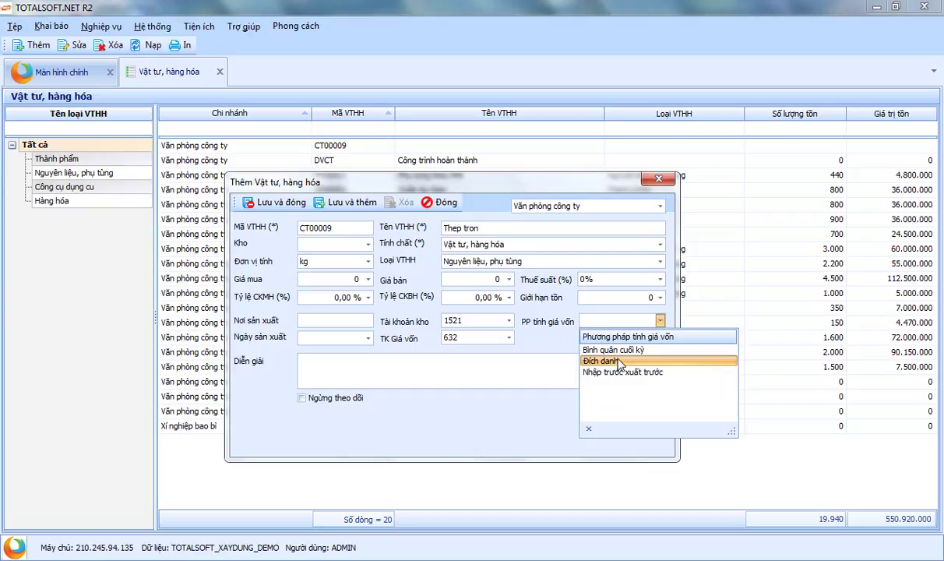
key(Up)
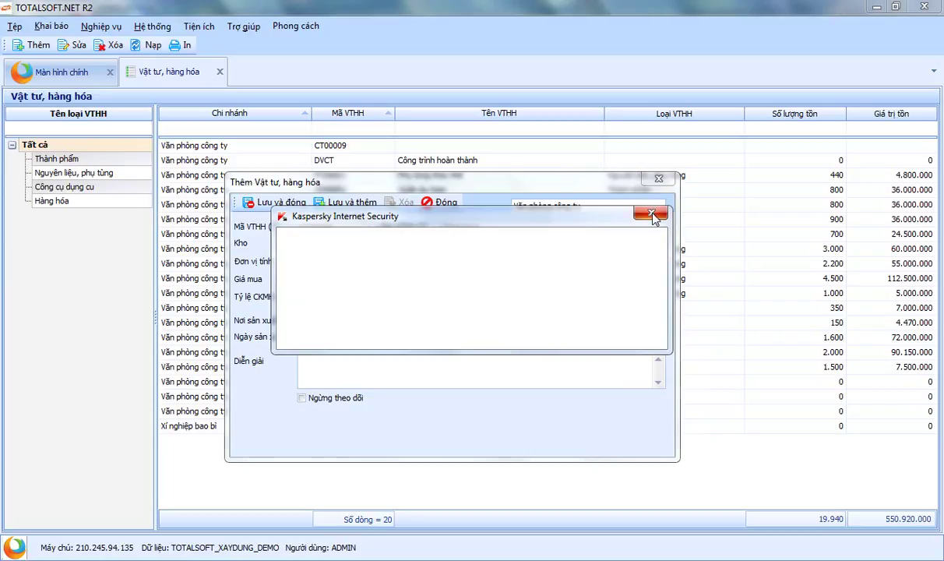
click(652, 214)
click(641, 322)
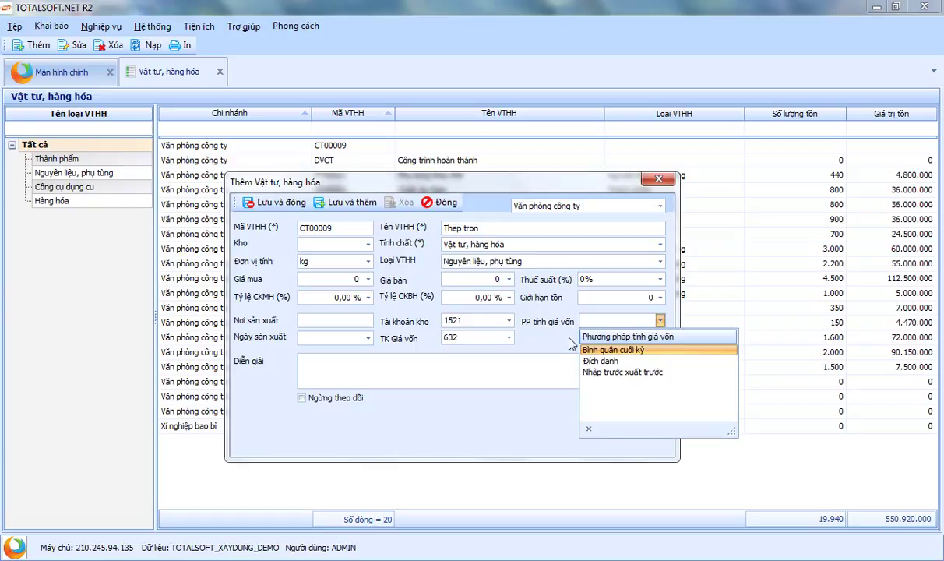
click(610, 351)
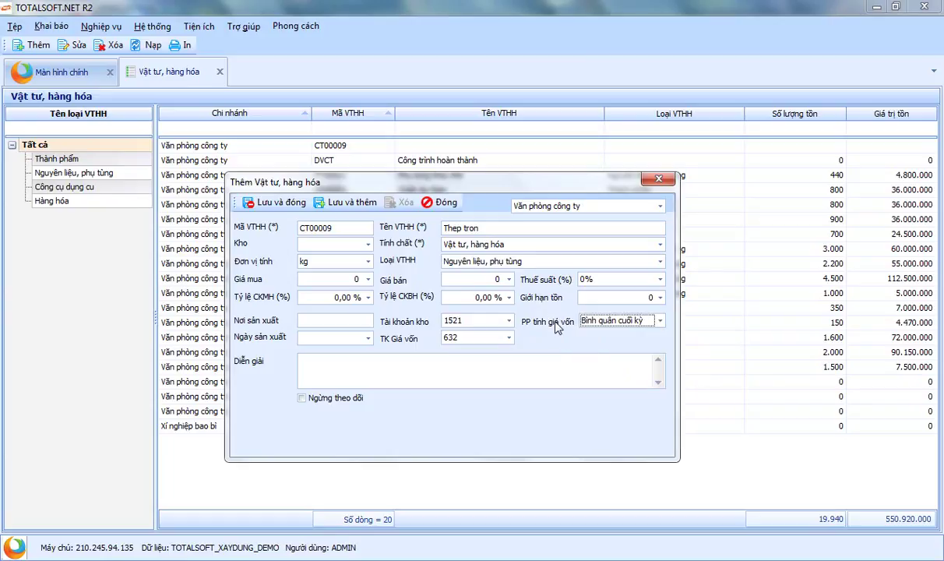
click(597, 325)
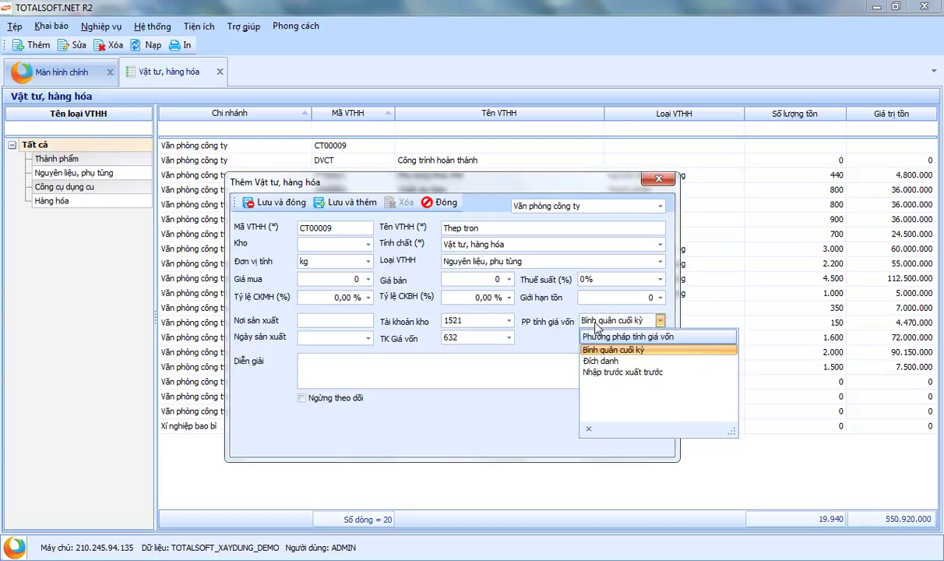
click(548, 332)
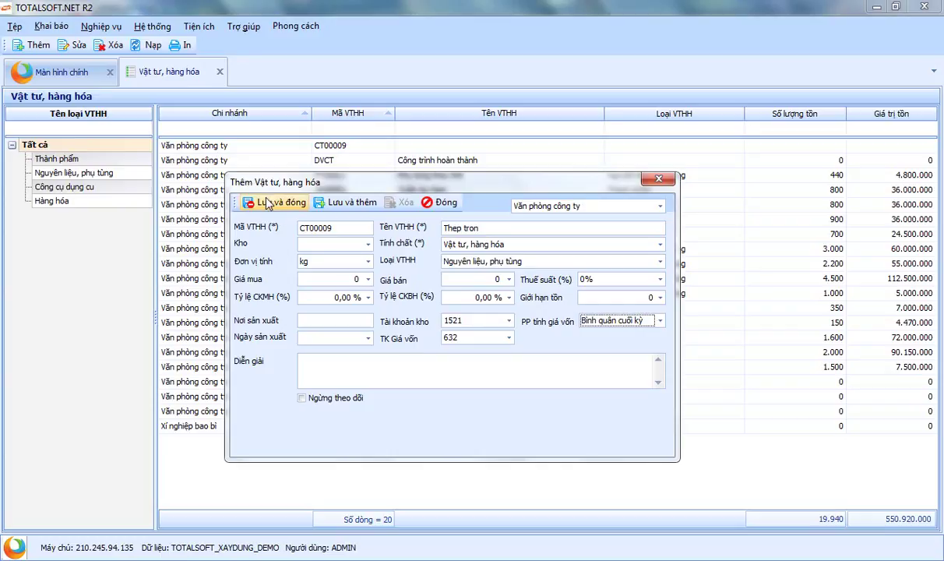
Step: Check the cost of goods account choices (TK Giá vốn), keep 632, and save and close the new item
click(509, 340)
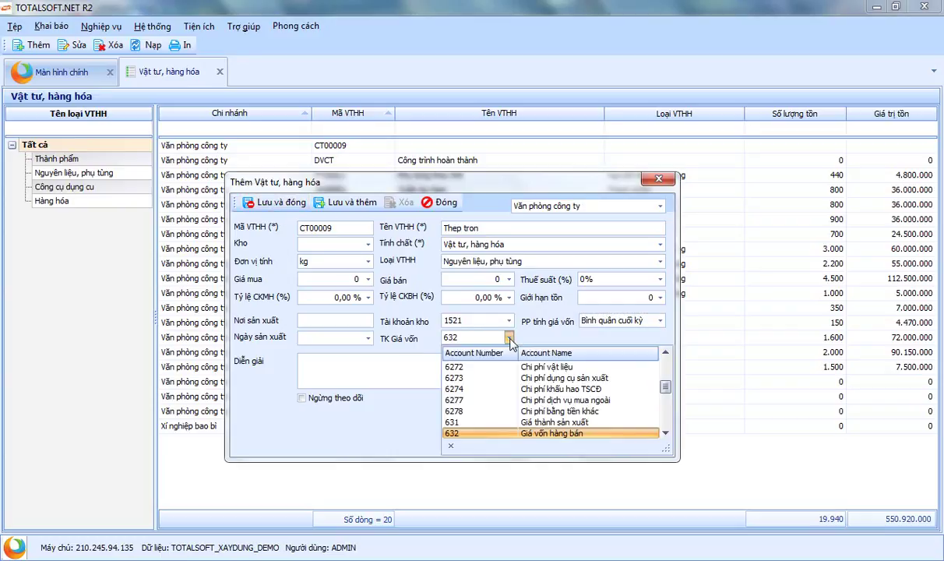
click(394, 318)
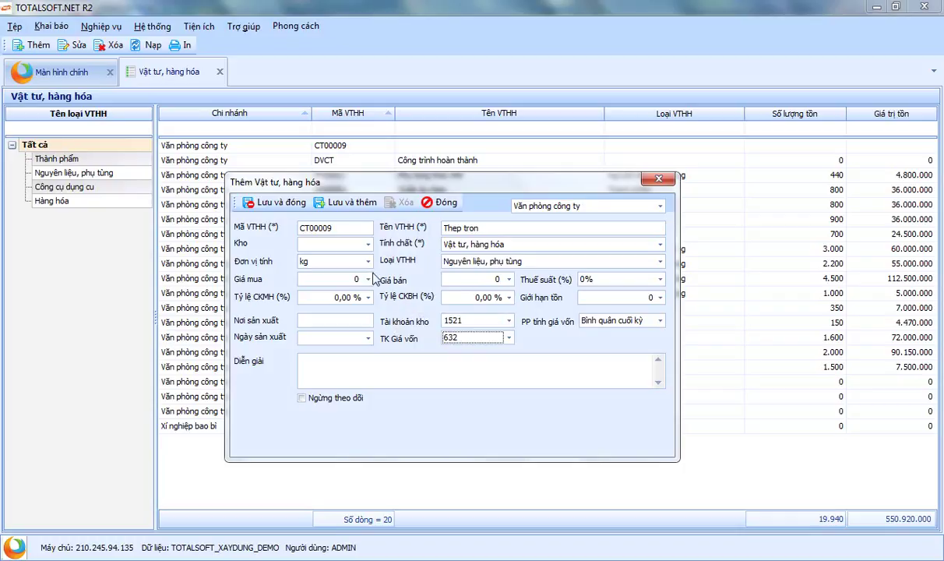
click(279, 207)
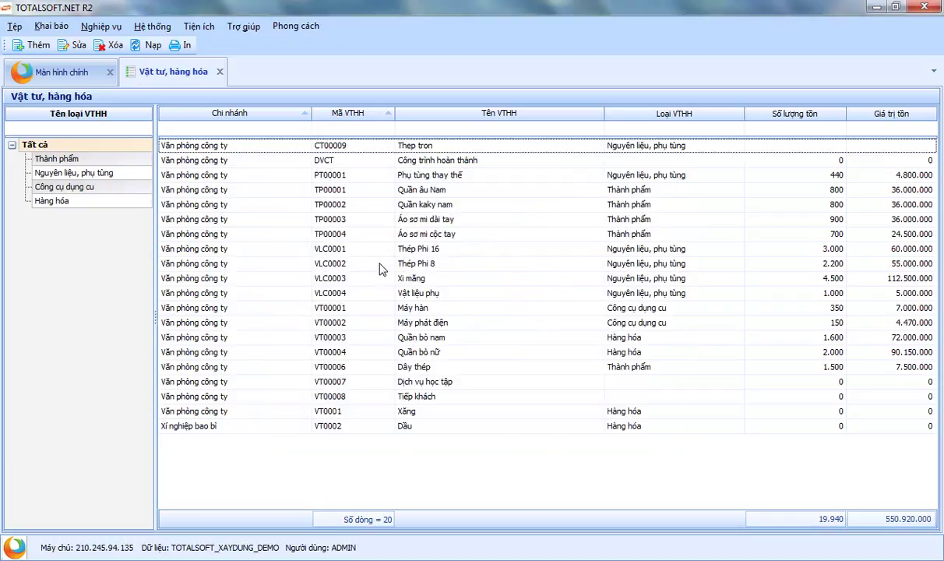